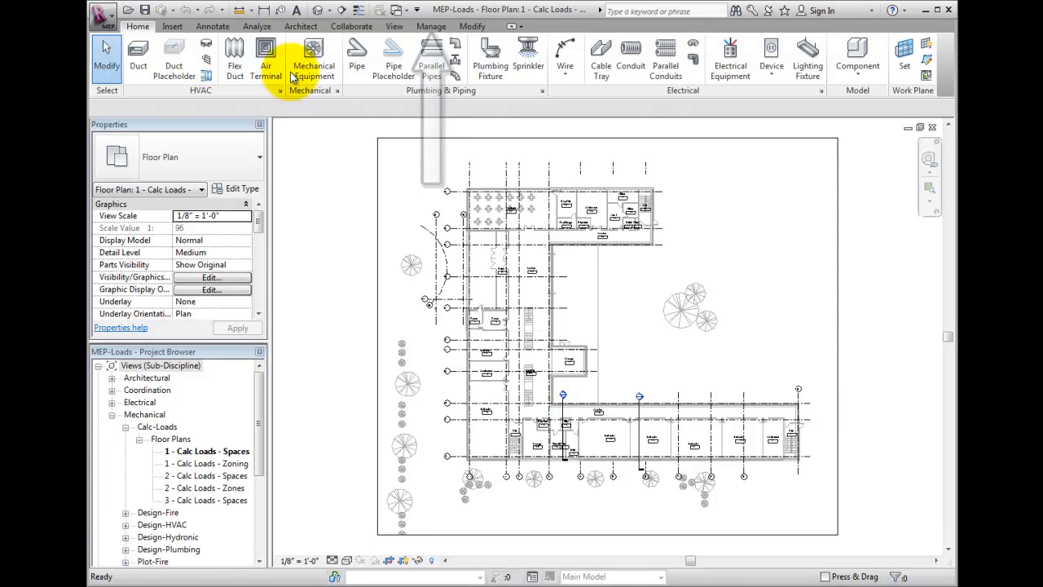
Examine the project location through the energy settings in the project information, closing everything without changes.
left_click(432, 26)
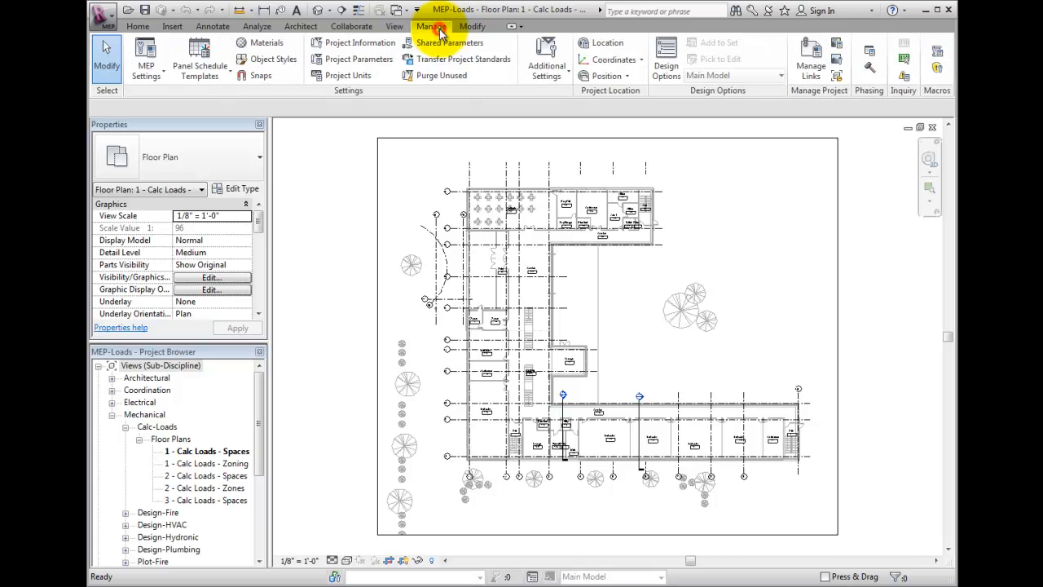
left_click(394, 42)
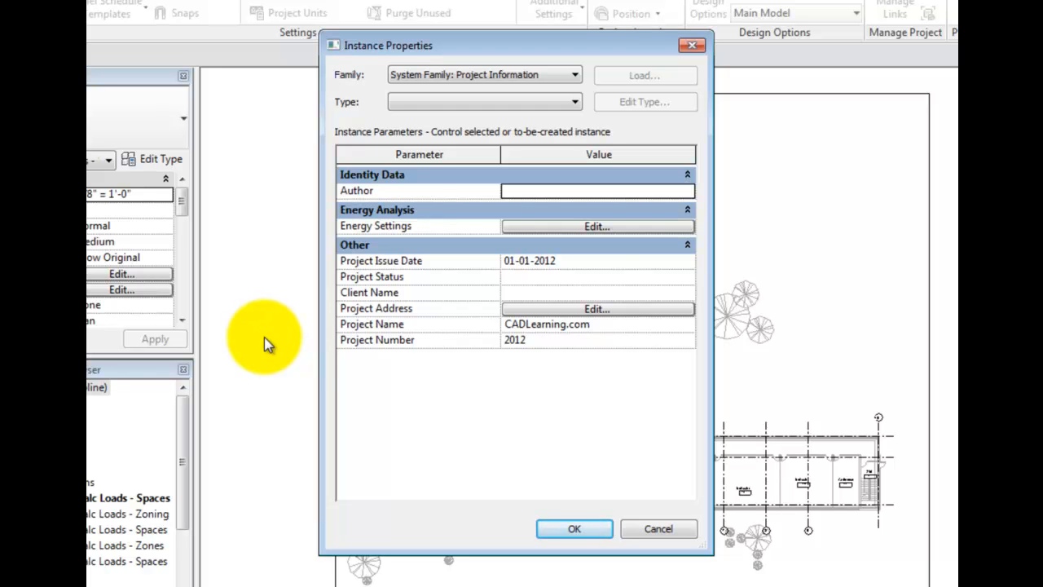
left_click(596, 227)
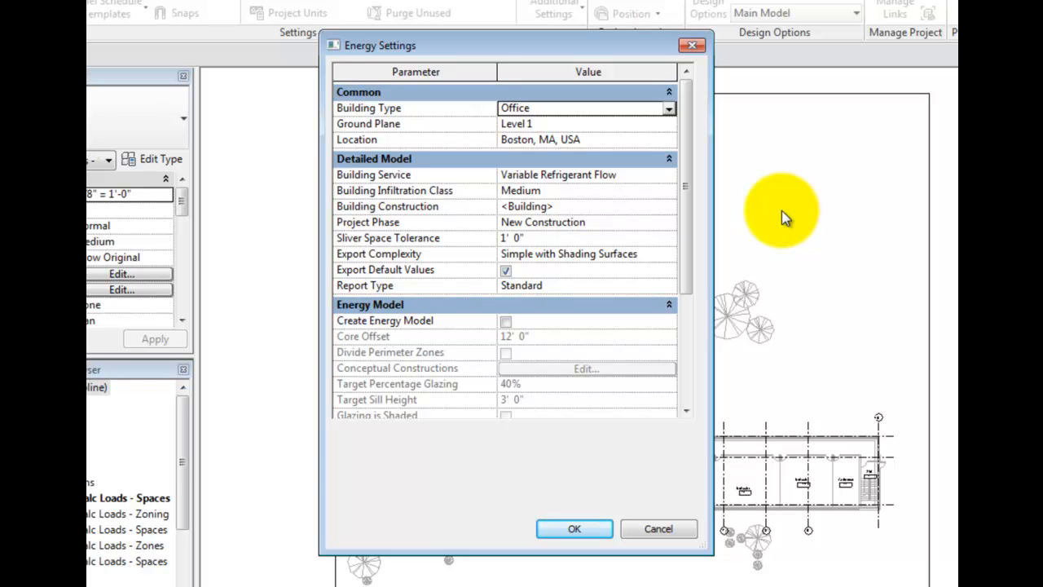
left_click(560, 141)
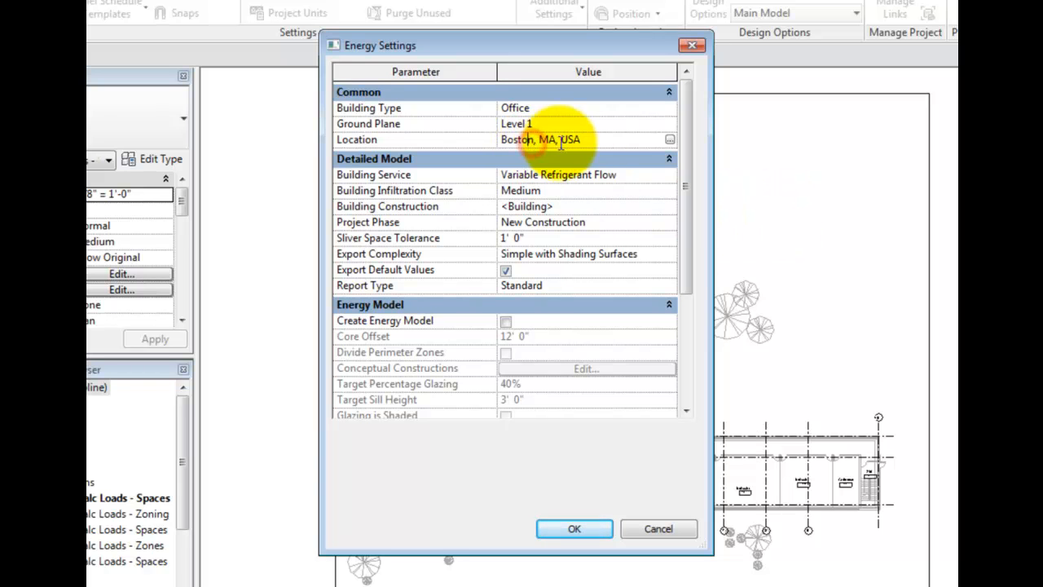
left_click(669, 140)
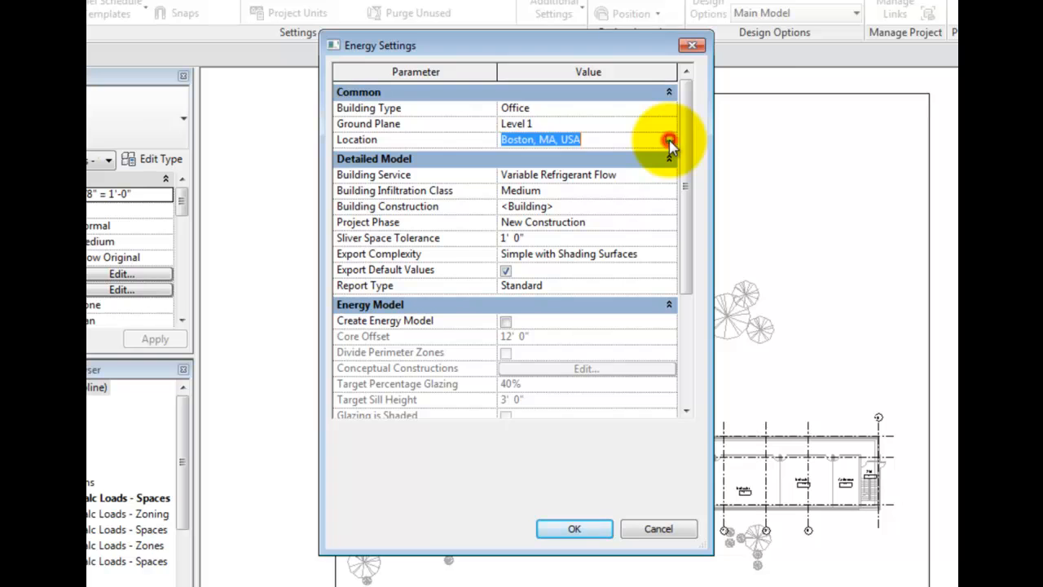
left_click_drag(578, 80, 531, 72)
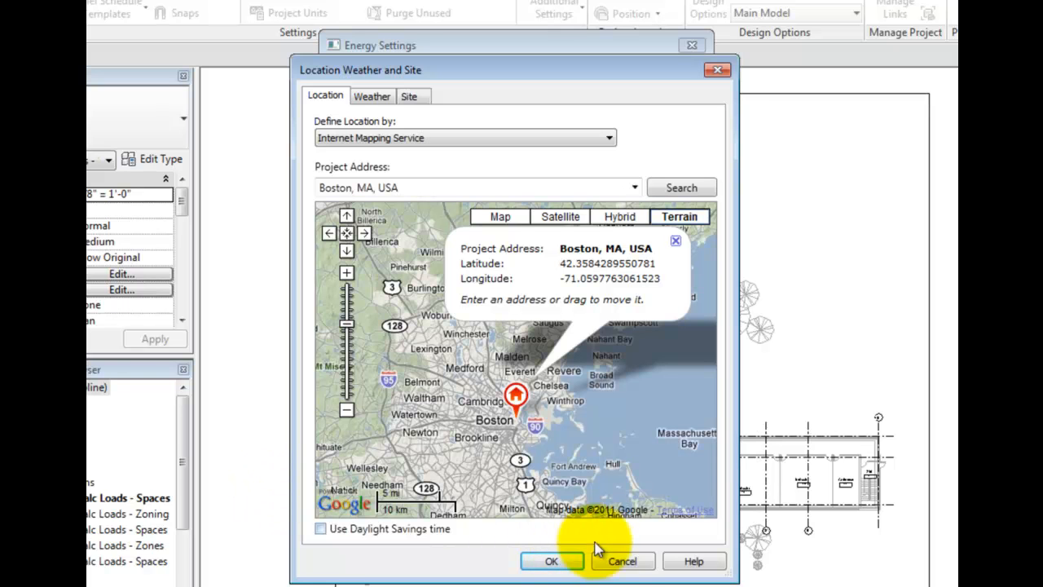
left_click(624, 562)
left_click(658, 529)
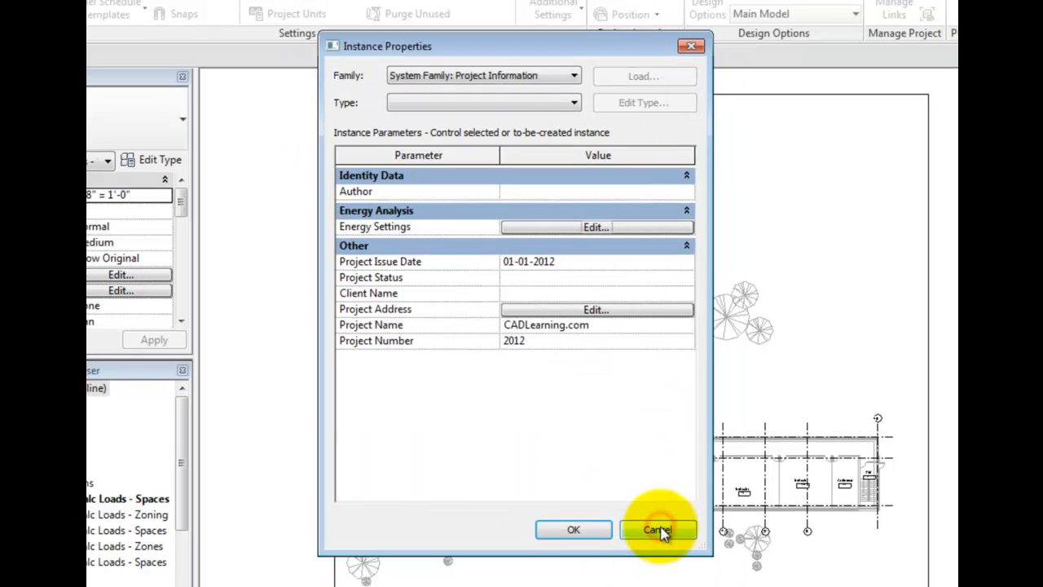
left_click(659, 529)
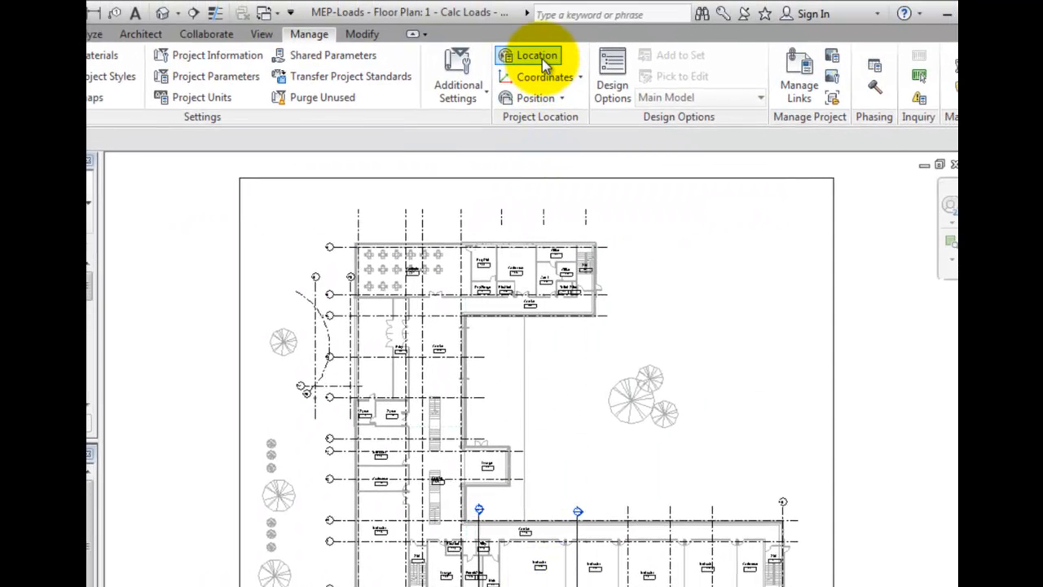
Open the project location settings and move the project marker on the map from Boston to the Somerville area.
left_click(542, 59)
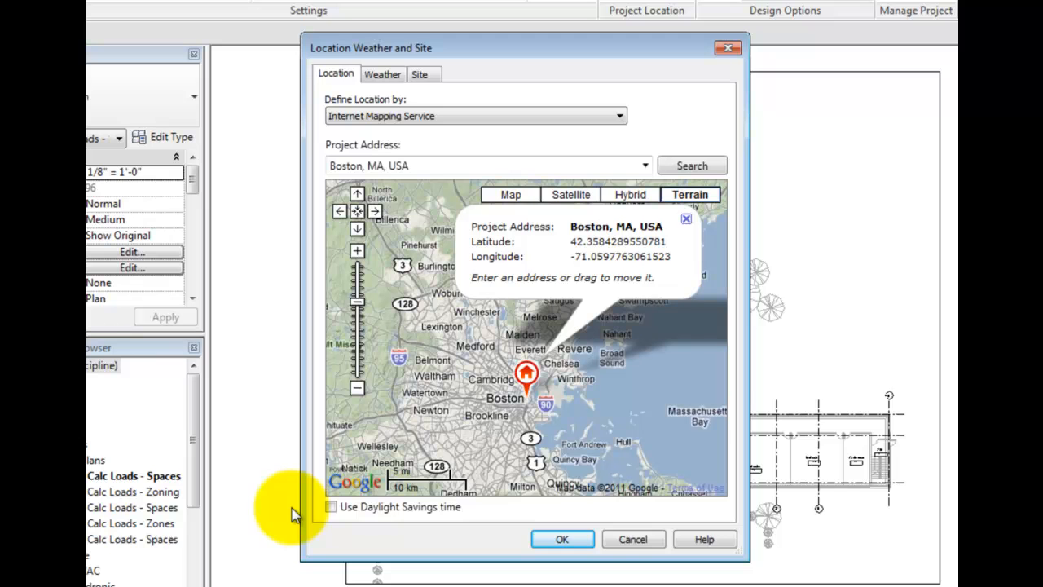
mouse_move(434, 425)
left_mouse_down()
mouse_move(588, 422)
mouse_move(466, 405)
left_mouse_up()
scroll(517, 386, "up", 1)
scroll(526, 374, "up", 1)
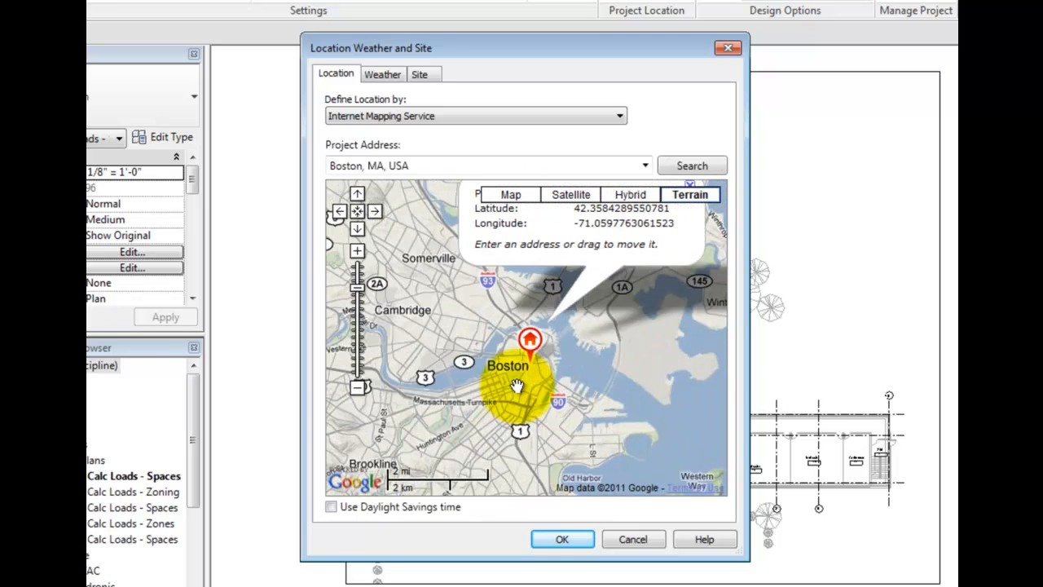
mouse_move(537, 361)
left_mouse_down()
mouse_move(601, 400)
mouse_move(483, 326)
mouse_move(466, 300)
left_mouse_up()
left_click(521, 379)
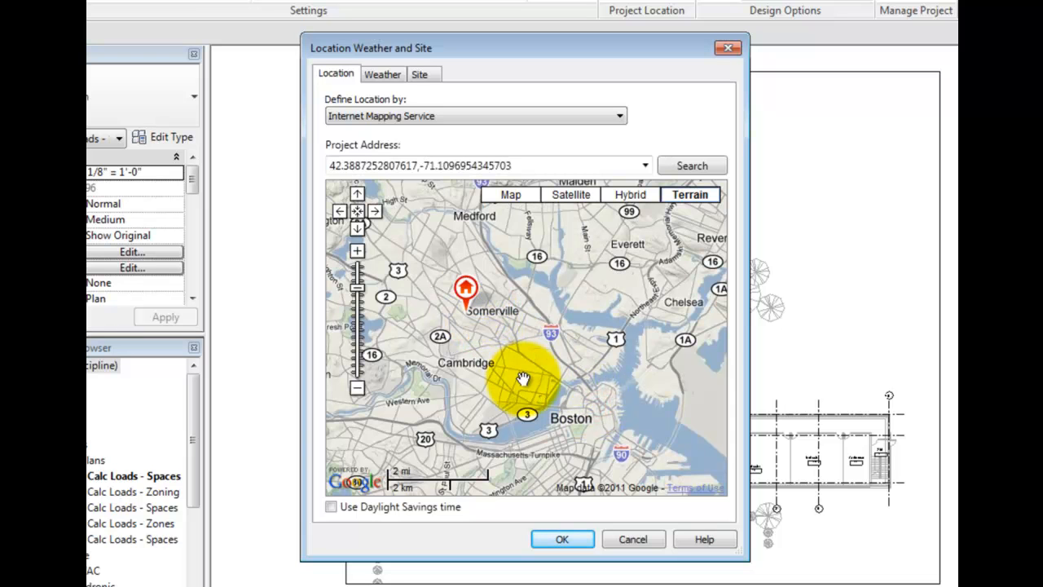
scroll(522, 379, "down", 2)
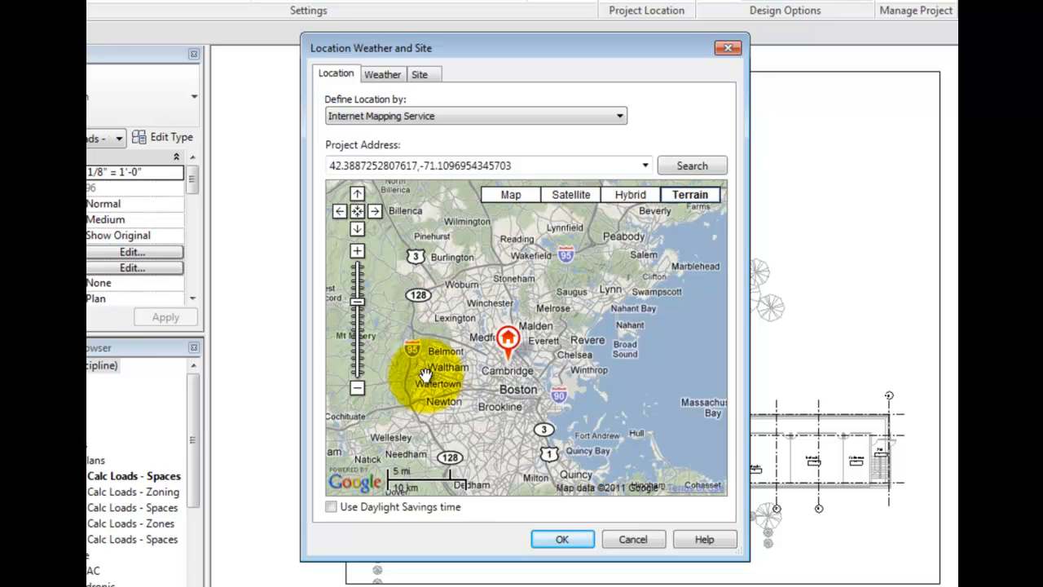
Set the project address to Houston, TX, USA and enable daylight savings time for the location.
left_click(565, 167)
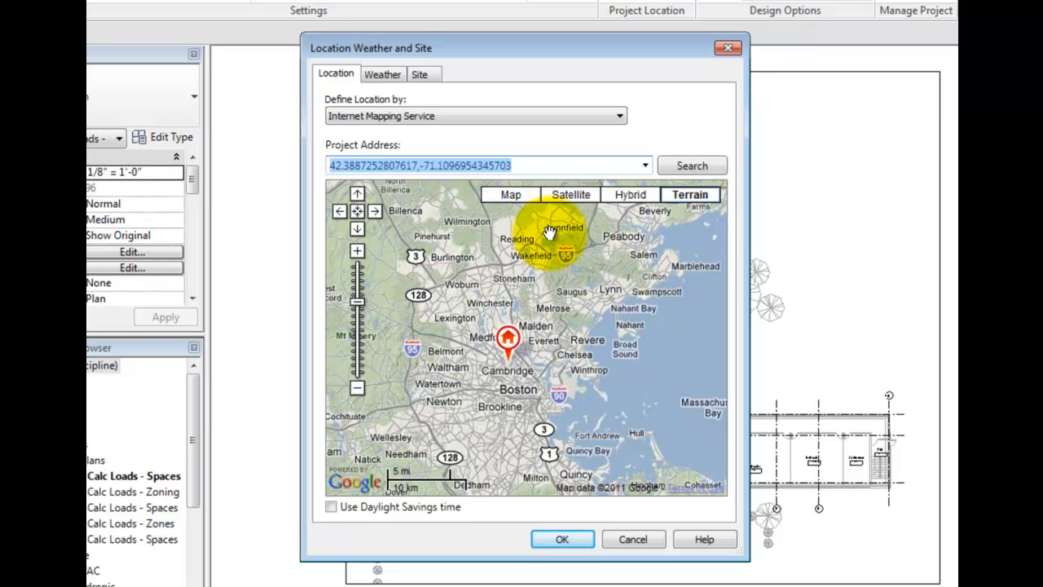
type("Houston")
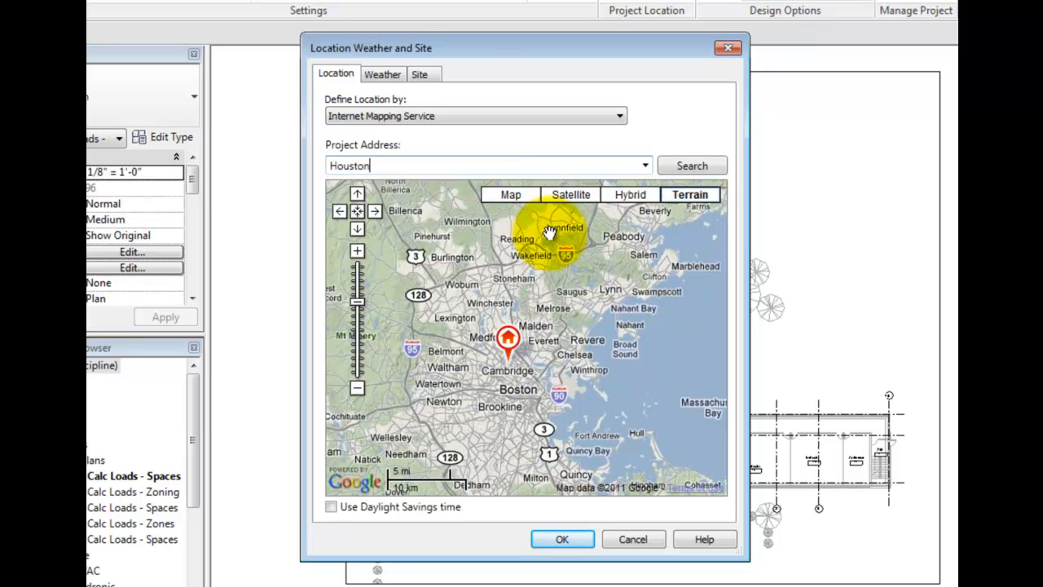
key("Return")
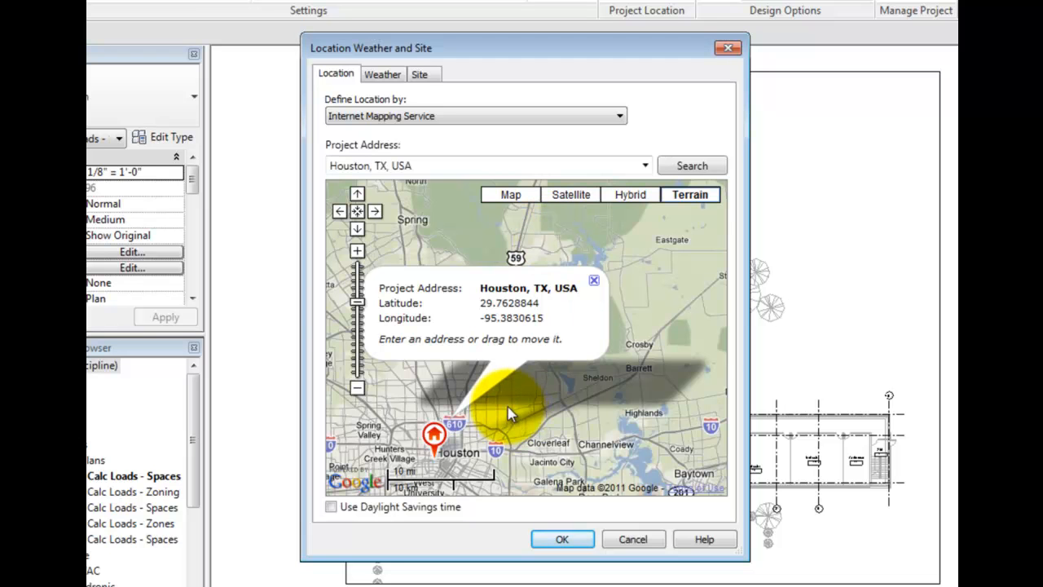
left_click_drag(568, 393, 640, 316)
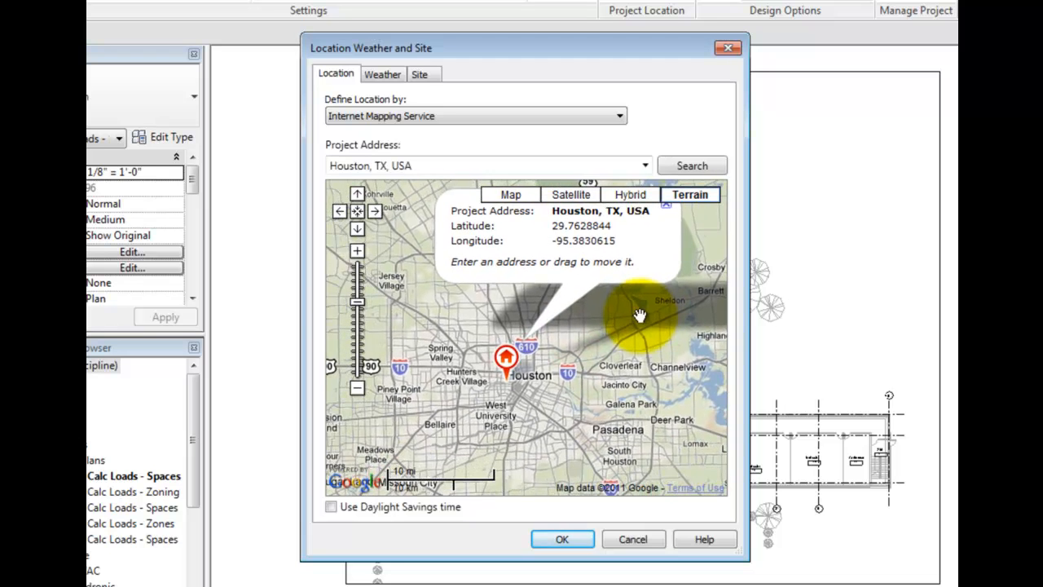
left_click(645, 167)
left_click(644, 167)
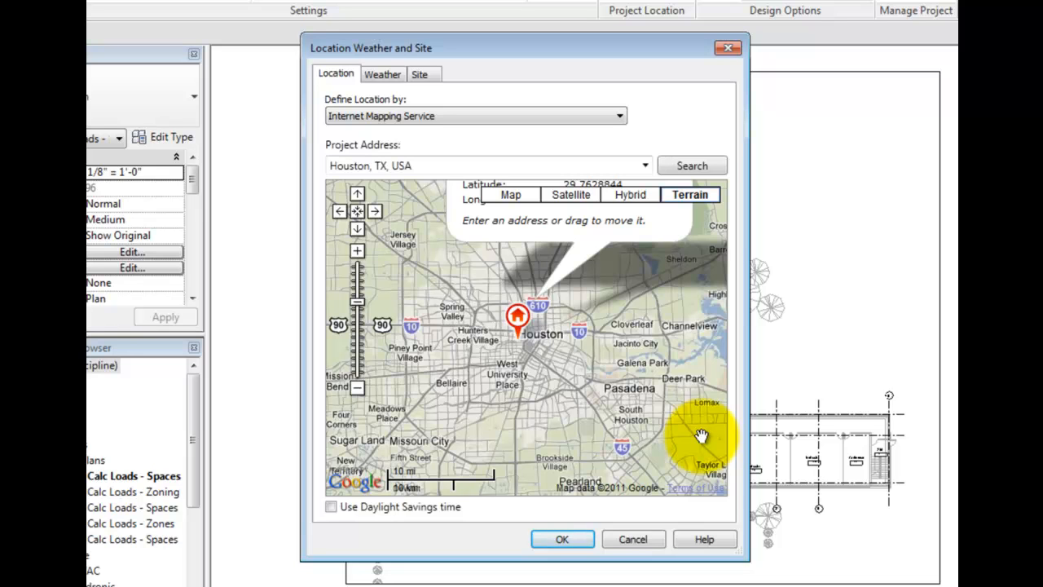
left_click(331, 507)
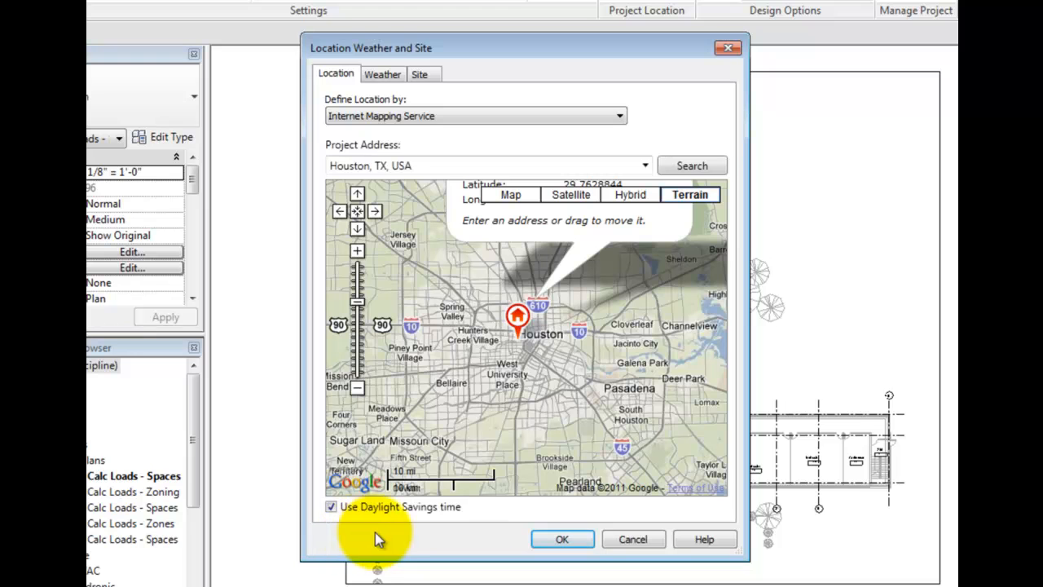
Define the project location by the Default City List and browse its available cities.
left_click(618, 118)
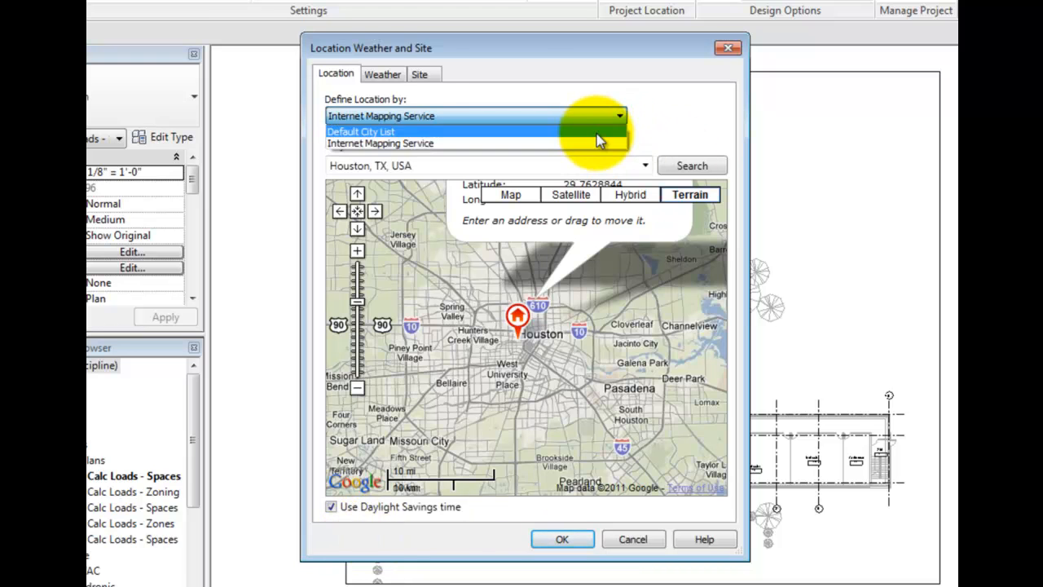
left_click(603, 132)
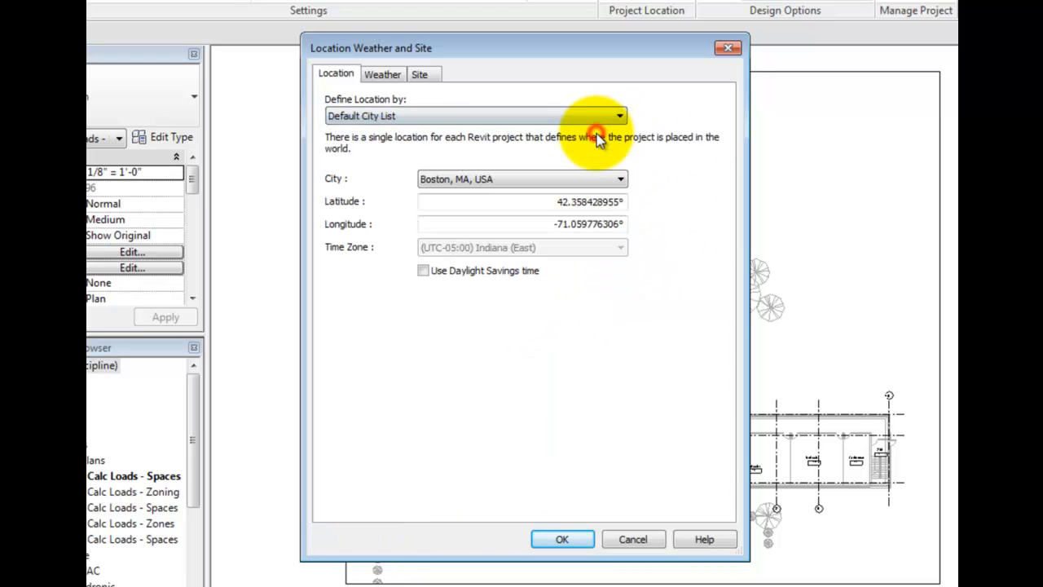
left_click(621, 180)
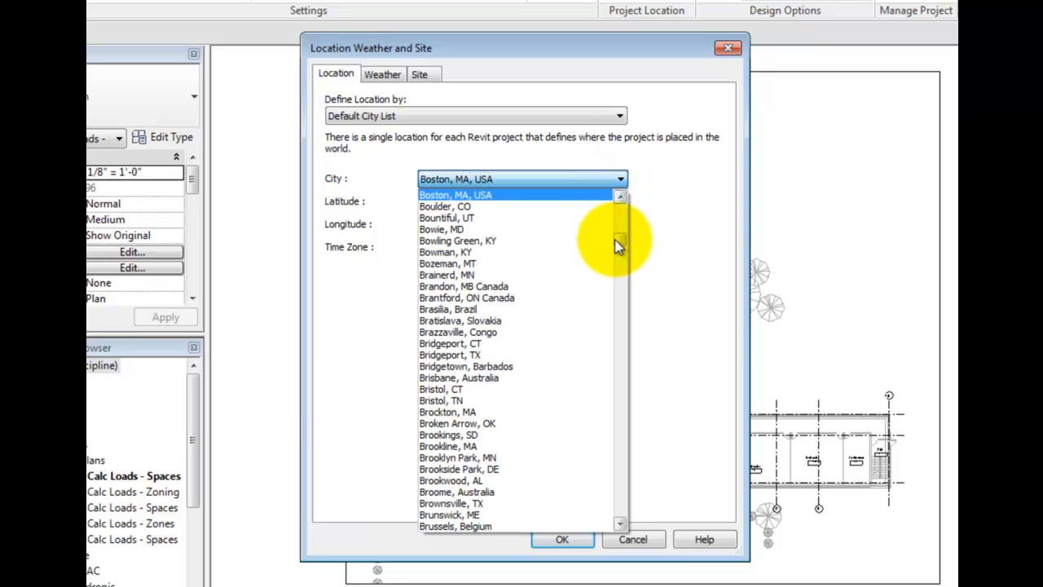
left_click_drag(622, 242, 624, 182)
left_click(623, 180)
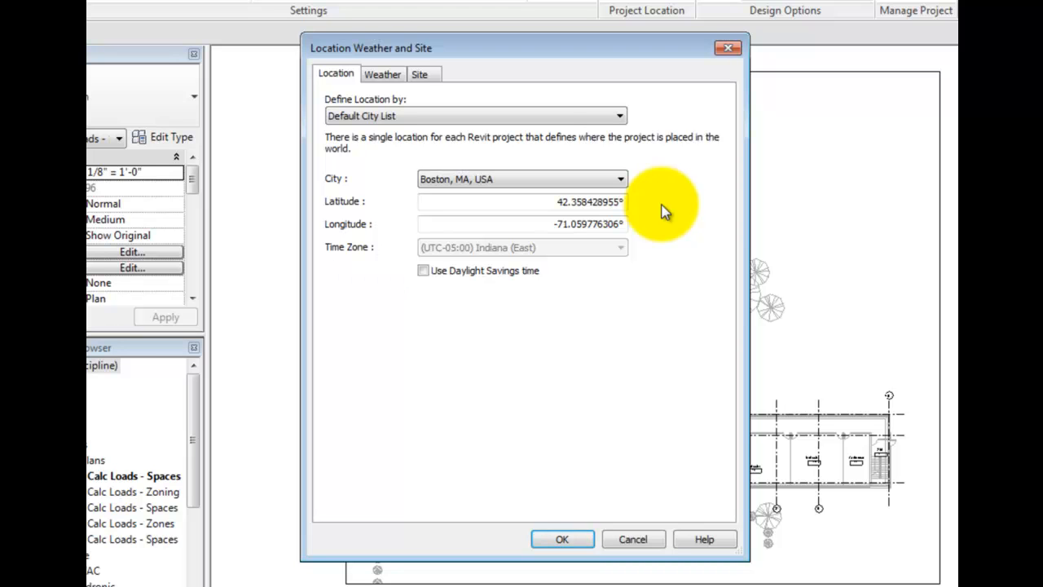
Switch the location definition back to the Internet Mapping Service.
left_click(603, 120)
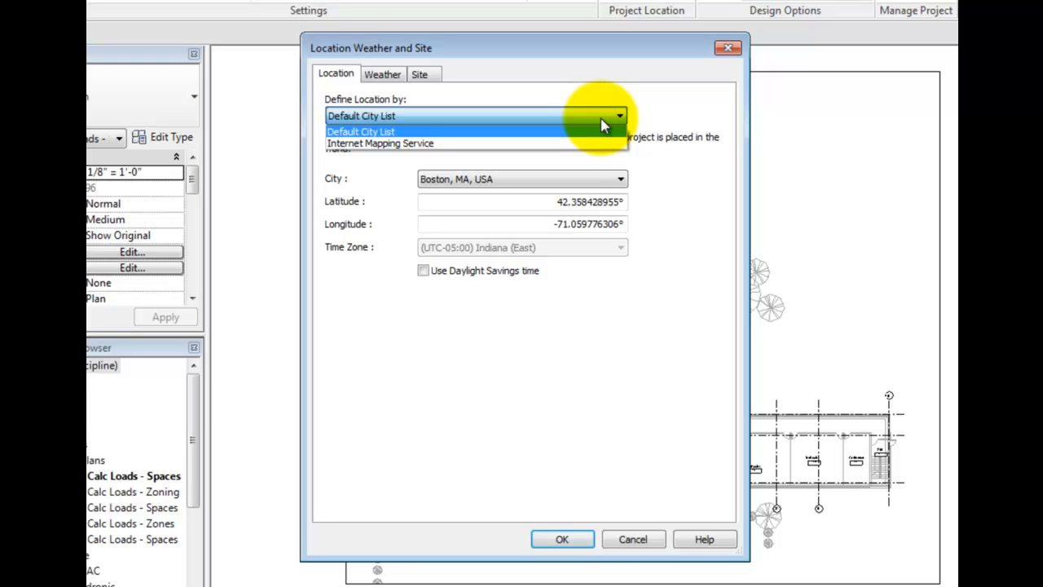
left_click(603, 120)
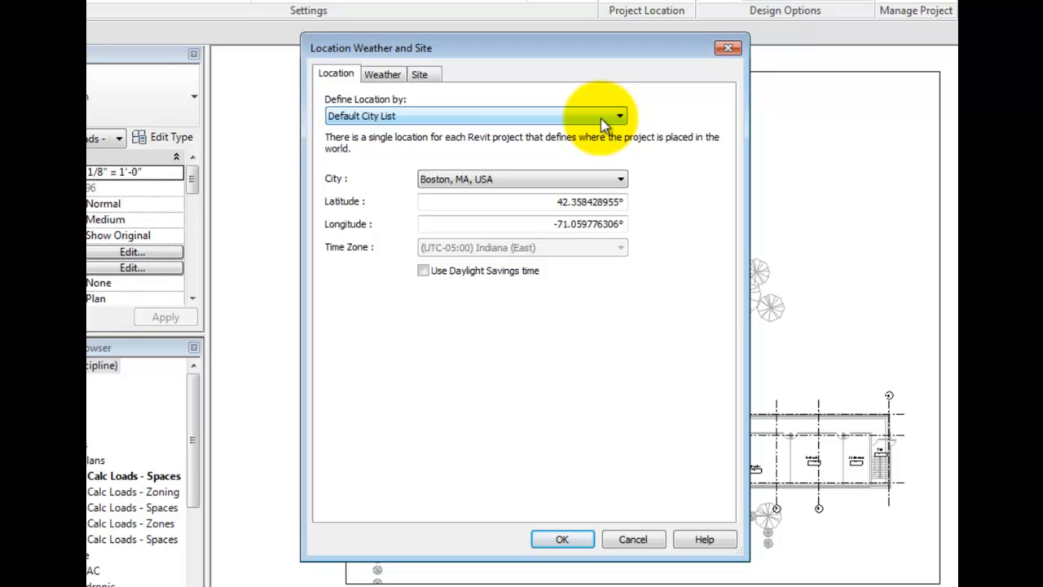
left_click(601, 118)
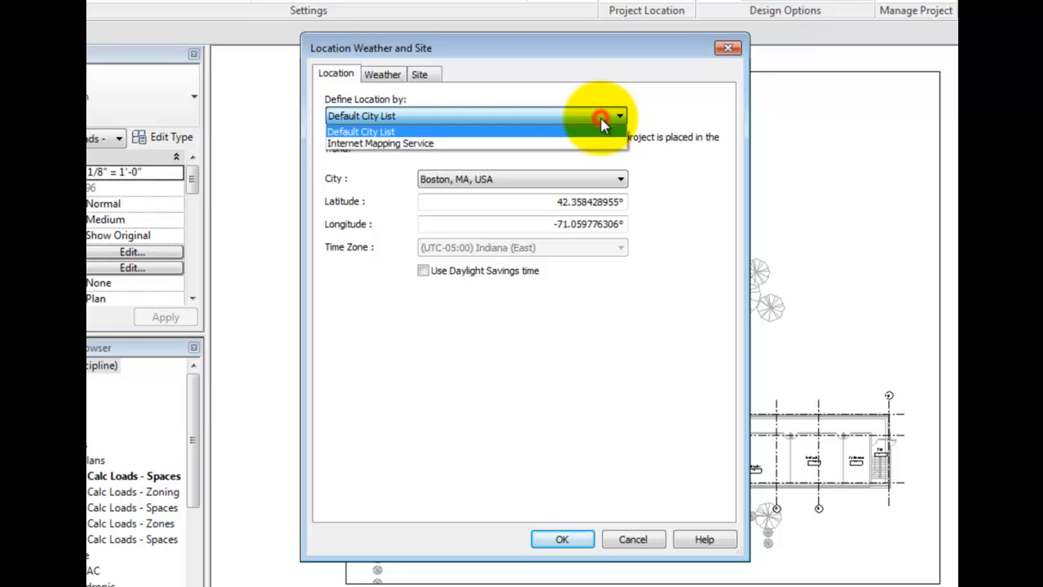
left_click(490, 145)
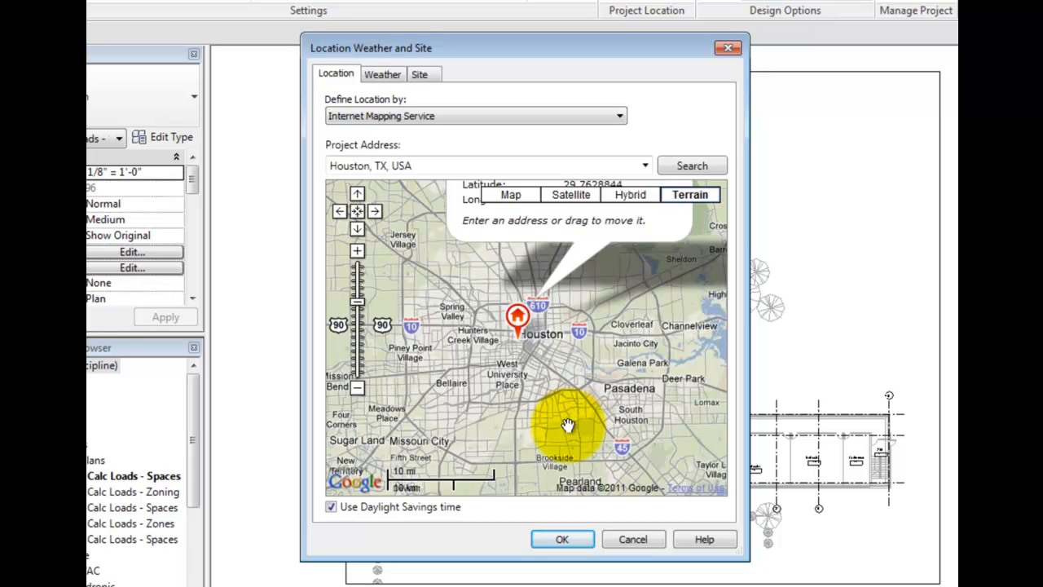
Override the closest weather station with a 20 °F heating design temperature, and restore the weather station data.
left_click(386, 75)
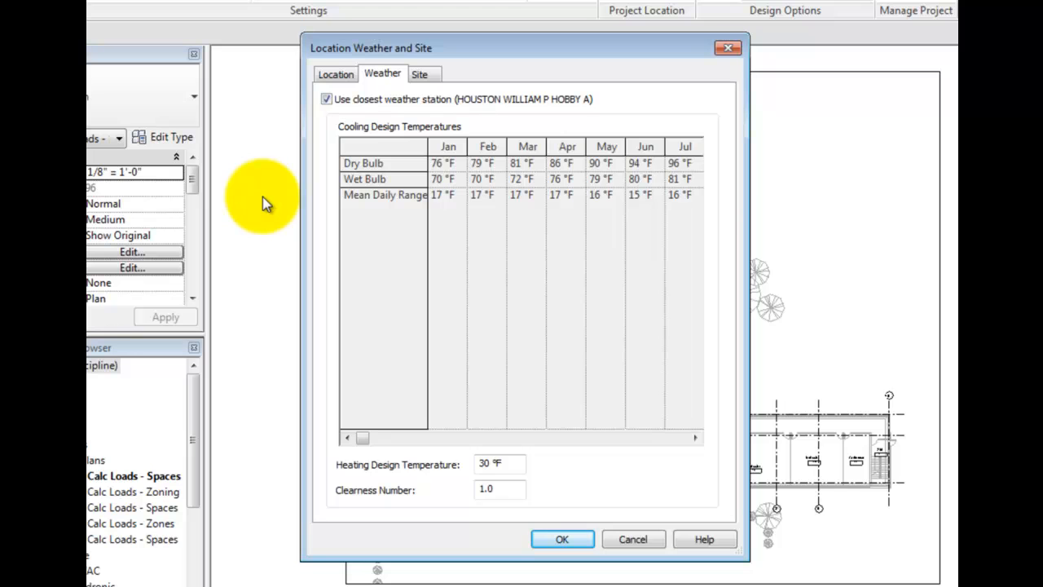
left_click(326, 99)
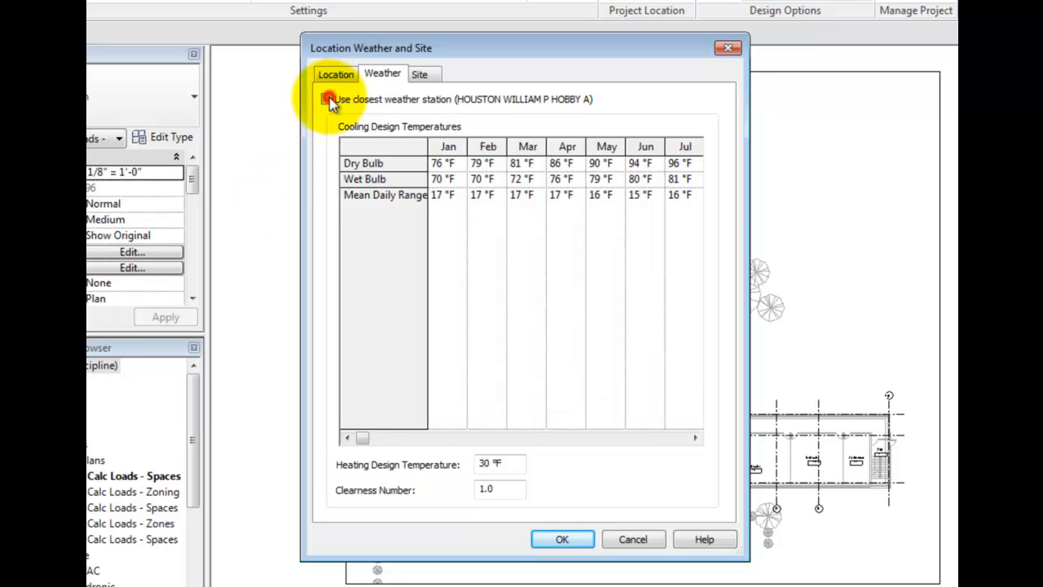
left_click_drag(504, 463, 474, 462)
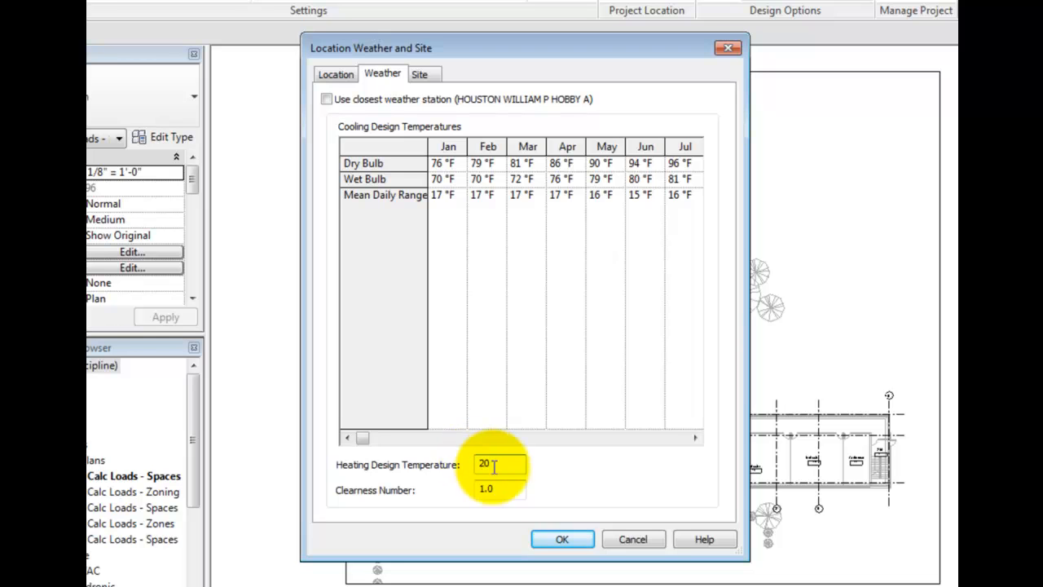
left_click(501, 489)
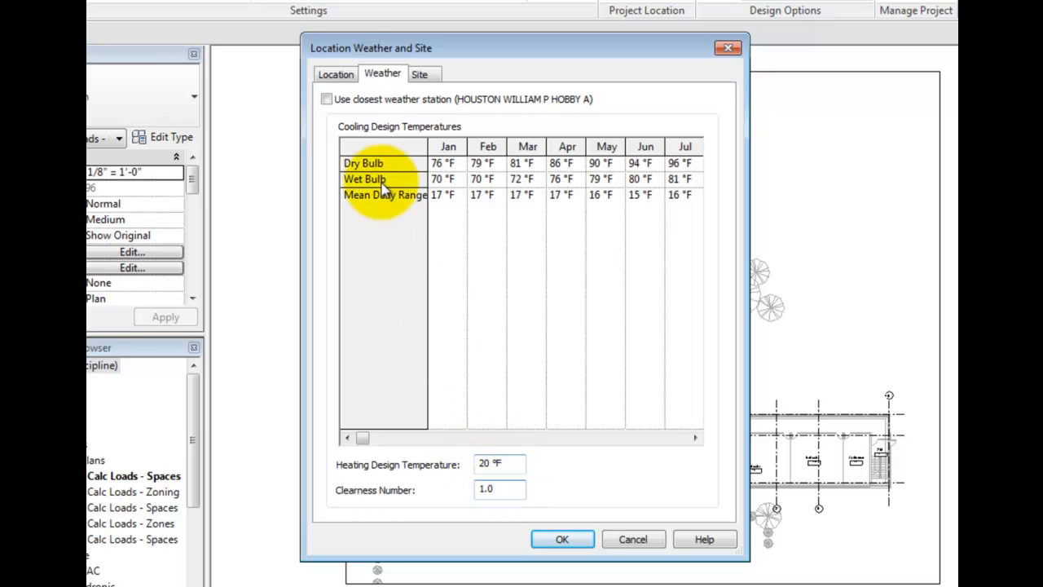
left_click(327, 99)
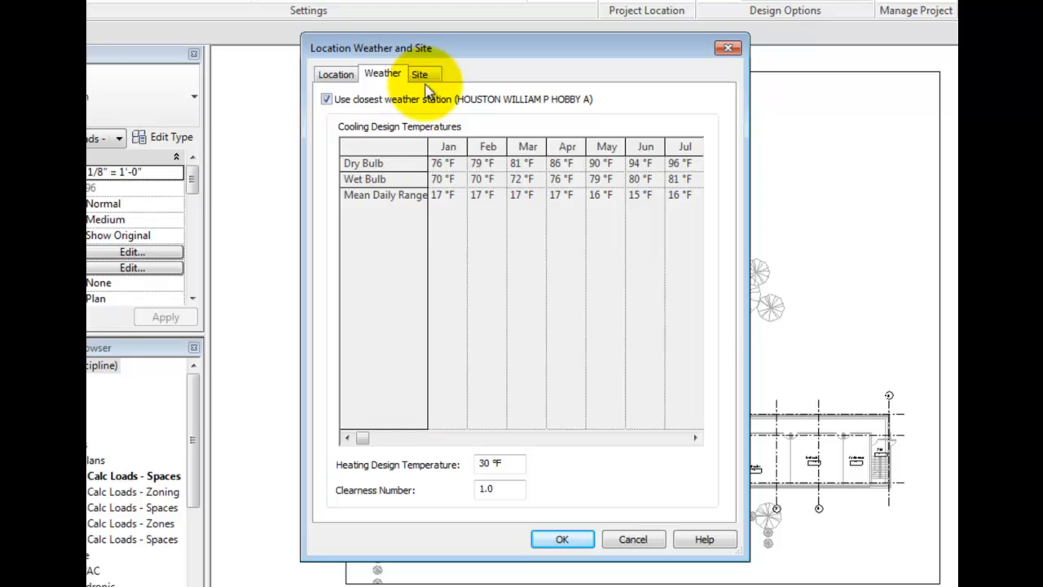
Open the list of sites defined in the project.
left_click(421, 74)
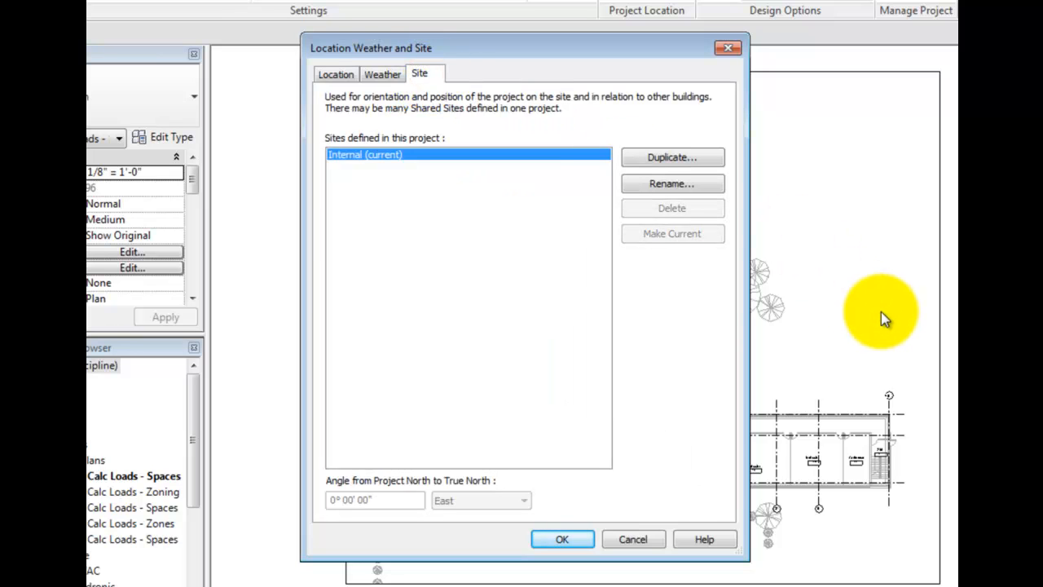